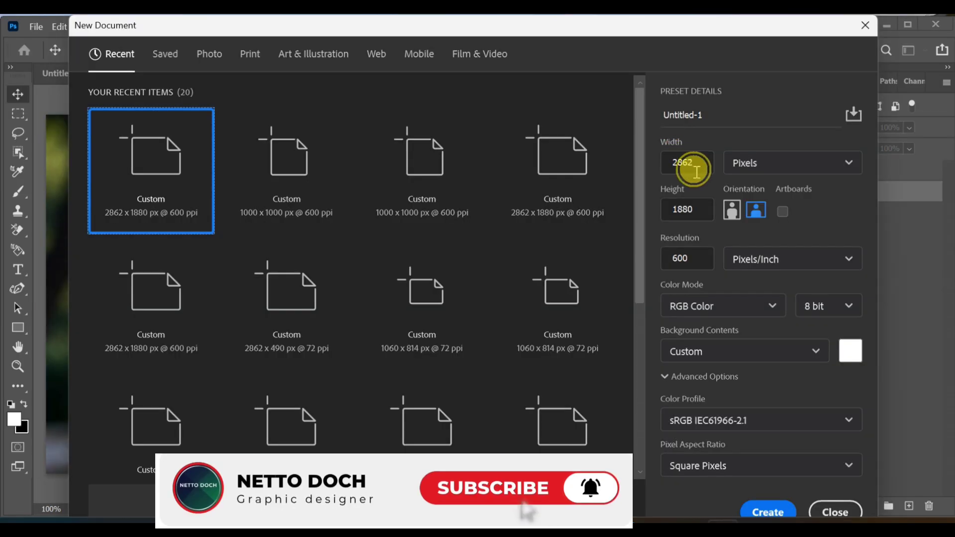
Create a new 1920 × 1080 px, 72 ppi document with a white background
{"action": "left_click", "coordinate": [697, 163]}
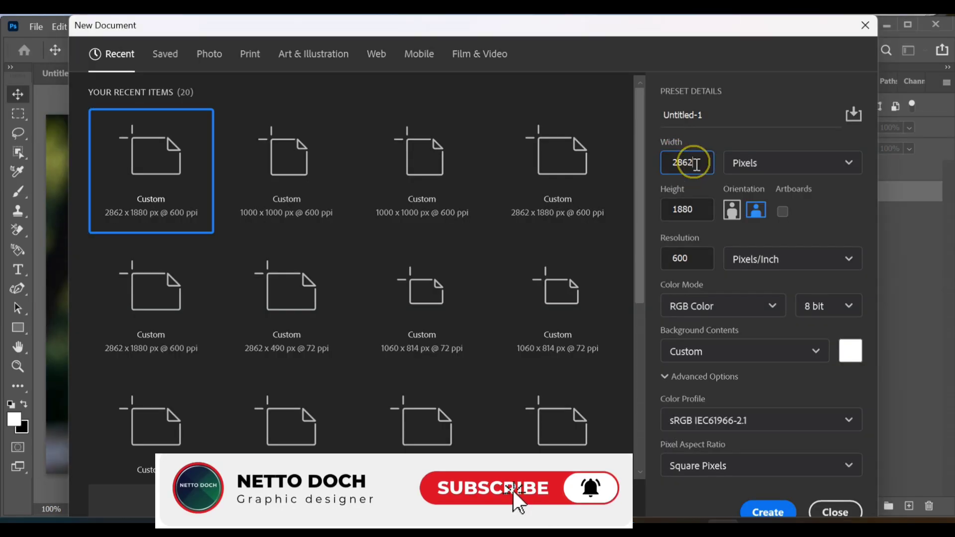
{"action": "key", "text": "BackSpace"}
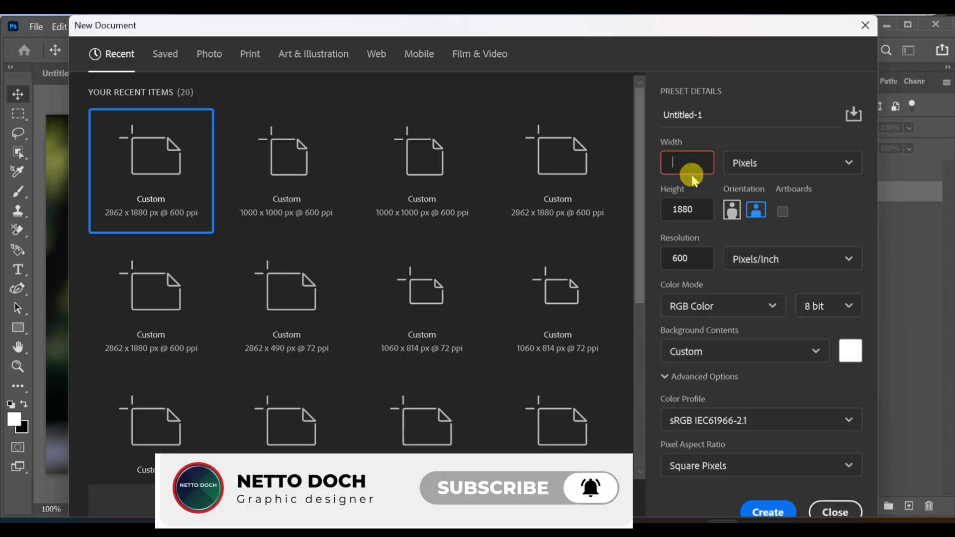
{"action": "type", "text": "1920"}
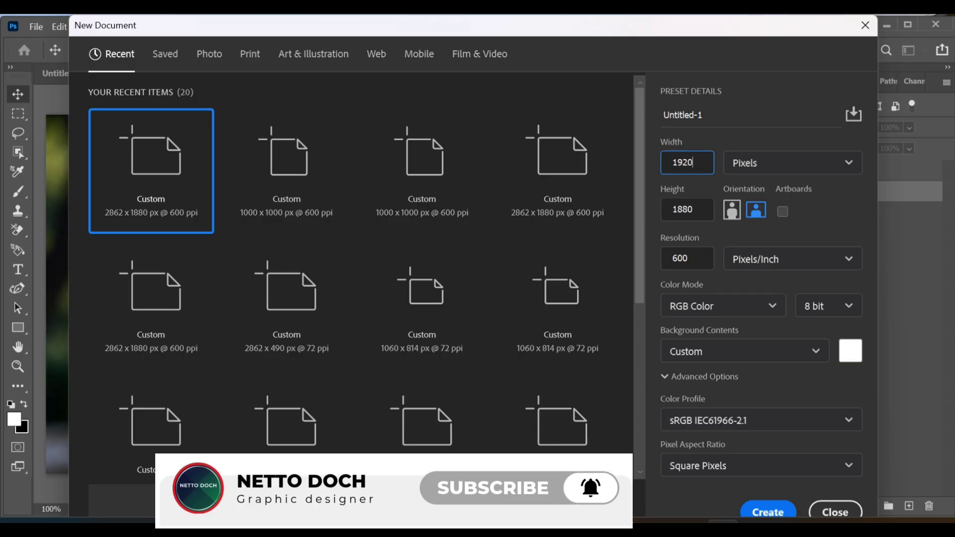
{"action": "left_click", "coordinate": [703, 212]}
{"action": "type", "text": "1080"}
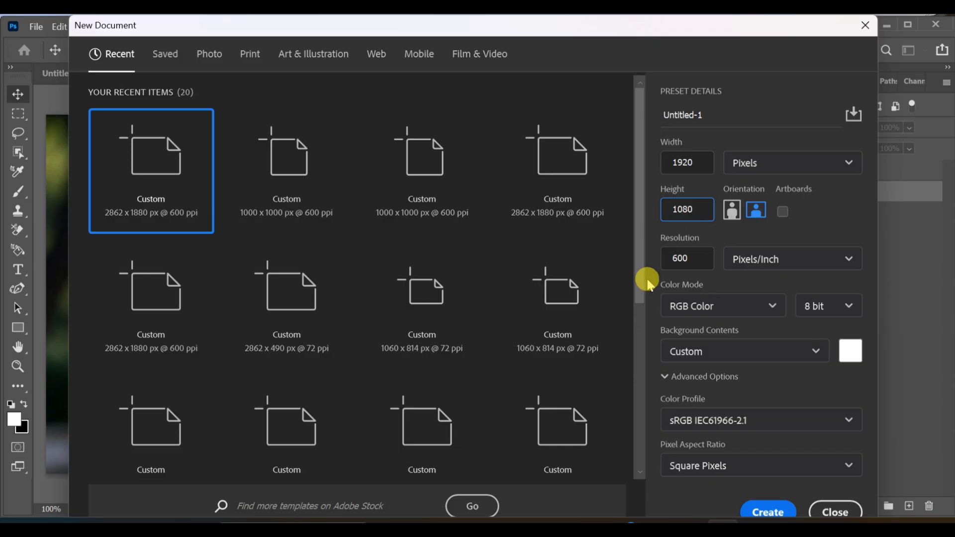
{"action": "double_click", "coordinate": [685, 263]}
{"action": "type", "text": "72"}
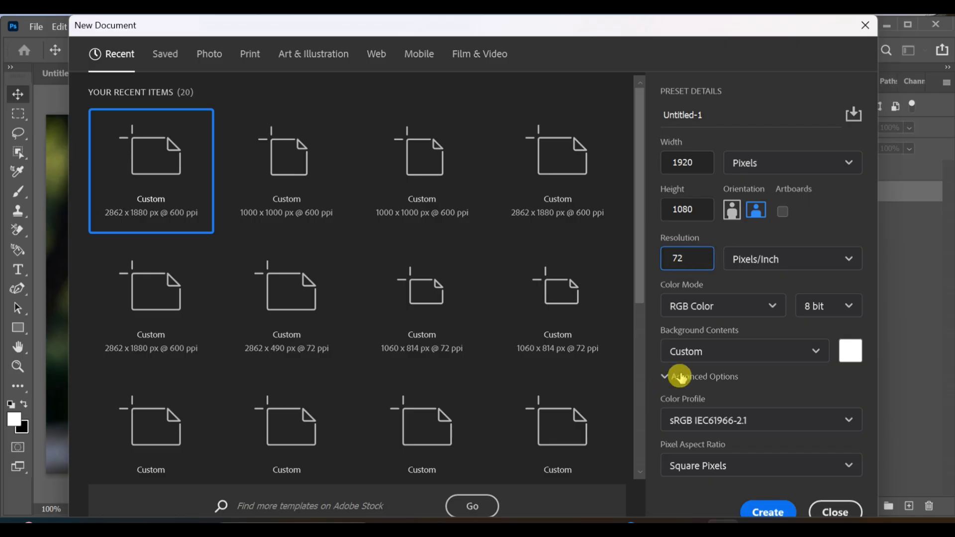
{"action": "left_click", "coordinate": [717, 351]}
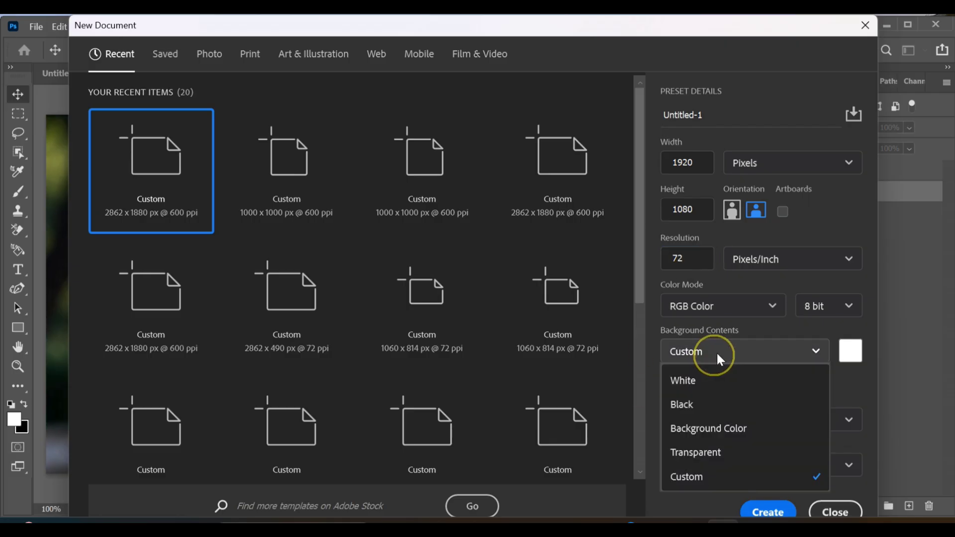
{"action": "left_click", "coordinate": [705, 379]}
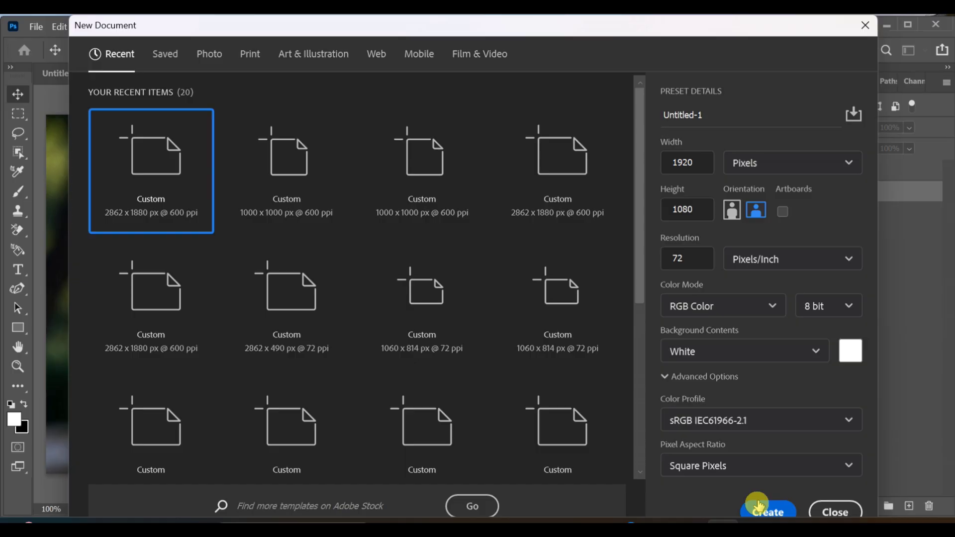
{"action": "left_click", "coordinate": [767, 512]}
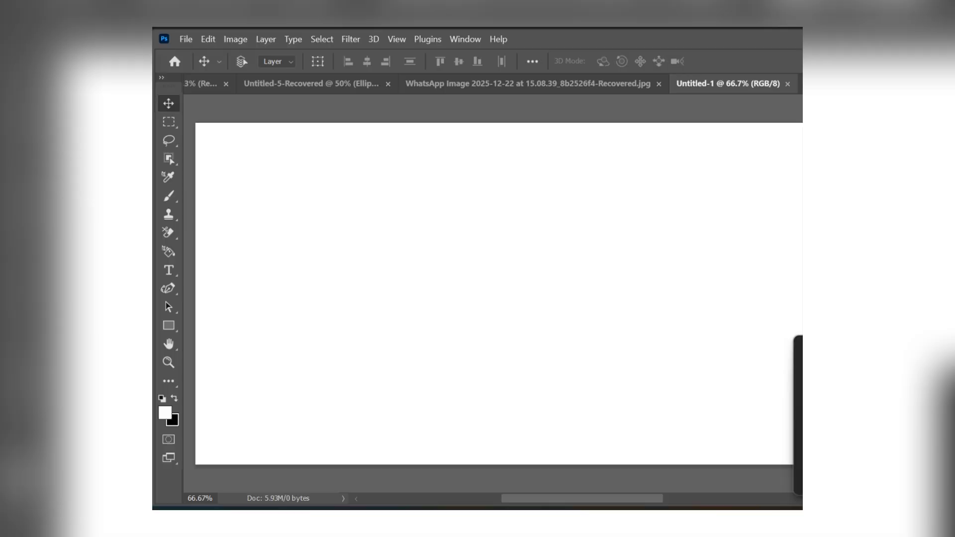
Place the portrait photo embedded, scale it to fill the canvas, and add a Gradient Map
{"action": "left_click", "coordinate": [185, 38]}
{"action": "mouse_move", "coordinate": [202, 380]}
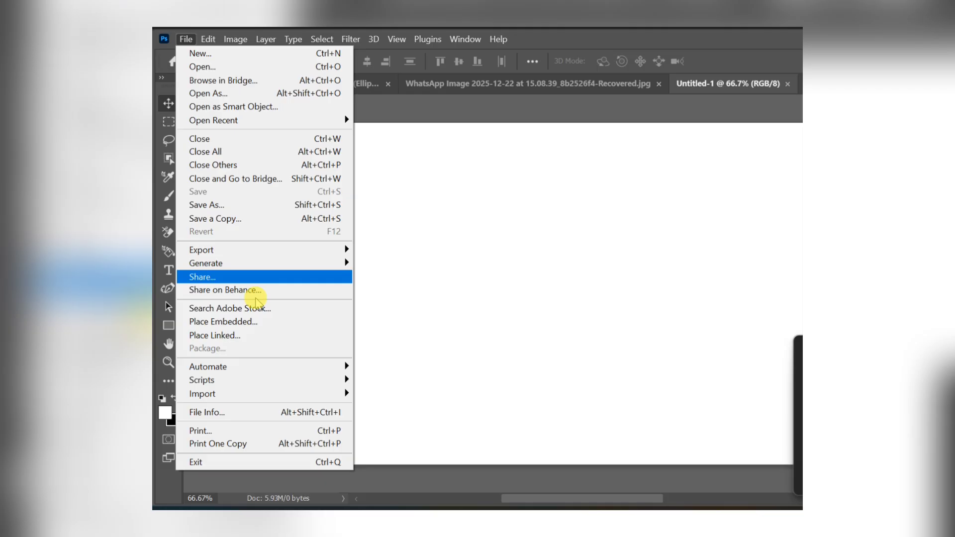
{"action": "left_click", "coordinate": [223, 322]}
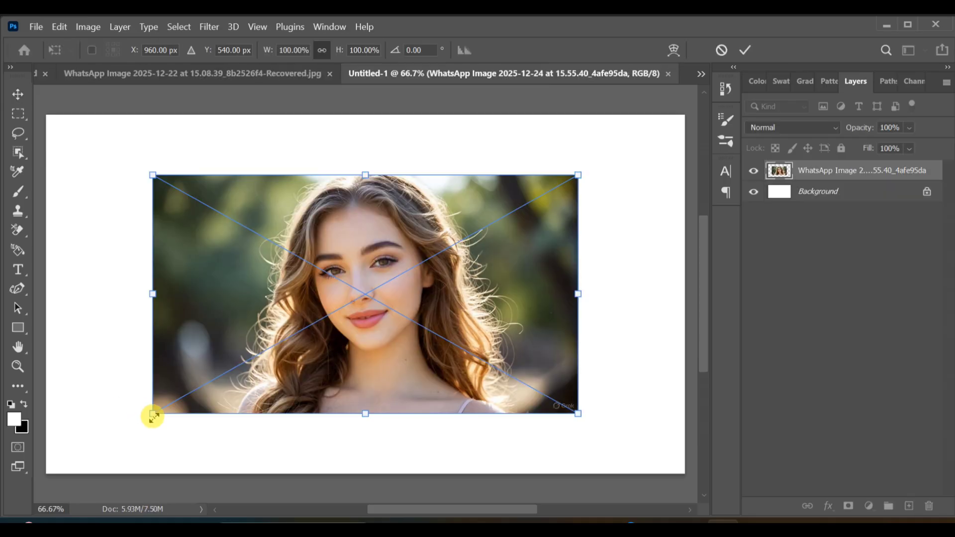
{"action": "left_click_drag", "start_coordinate": [153, 413], "coordinate": [64, 481]}
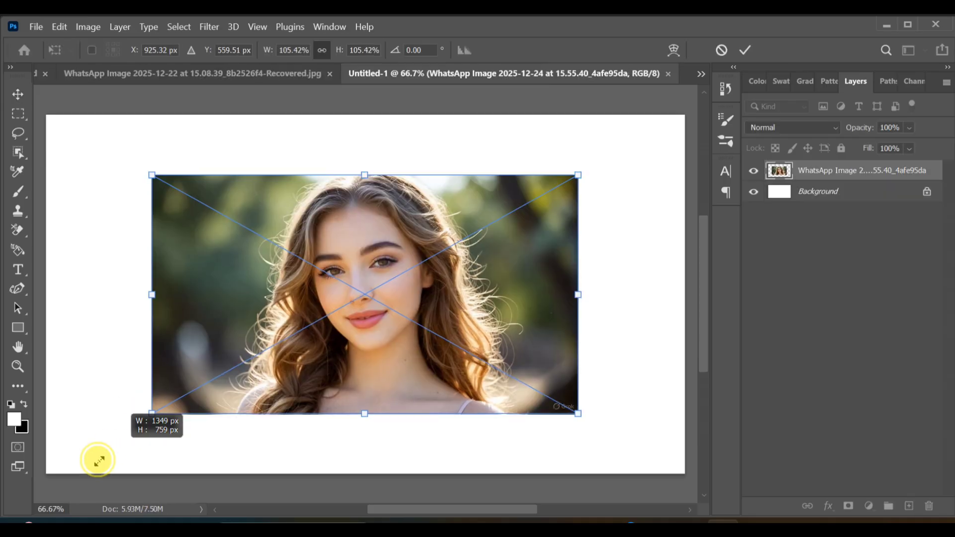
{"action": "mouse_move", "coordinate": [365, 209]}
{"action": "left_mouse_down"}
{"action": "mouse_move", "coordinate": [388, 183]}
{"action": "mouse_move", "coordinate": [432, 178]}
{"action": "left_mouse_up"}
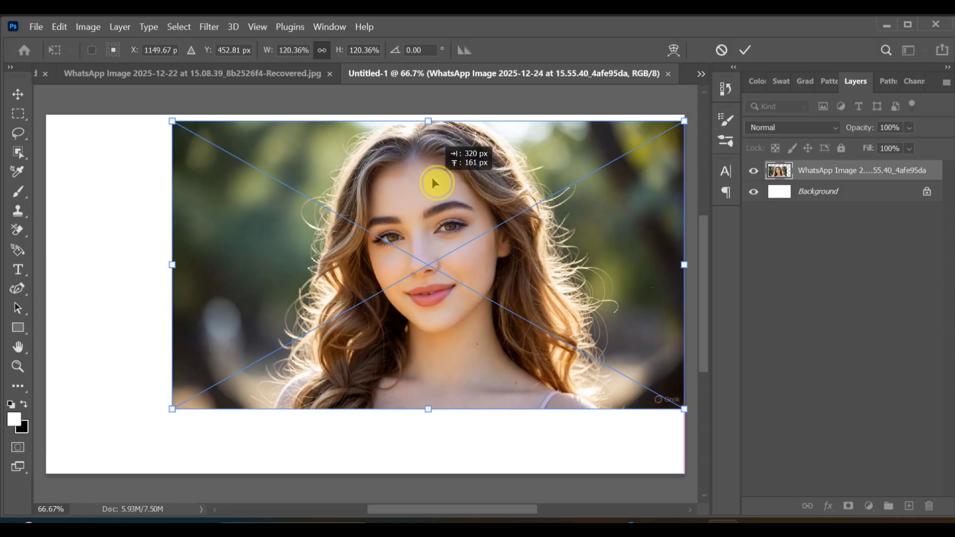
{"action": "left_click_drag", "start_coordinate": [172, 403], "coordinate": [53, 507]}
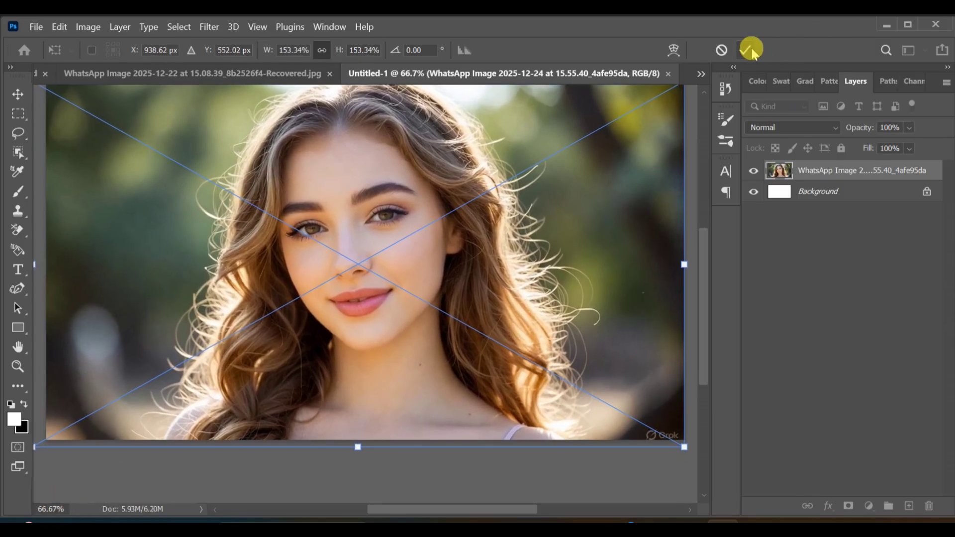
{"action": "left_click", "coordinate": [750, 50]}
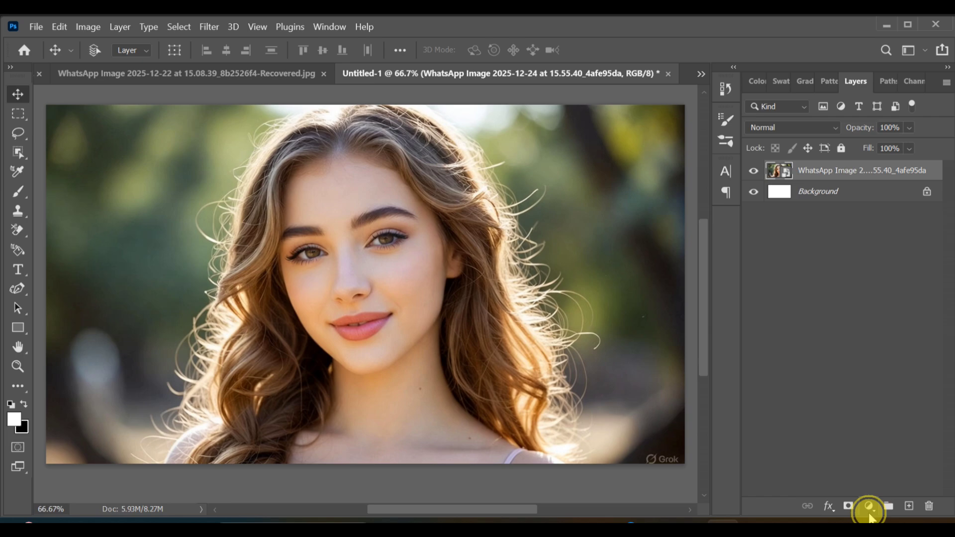
{"action": "left_click", "coordinate": [870, 509]}
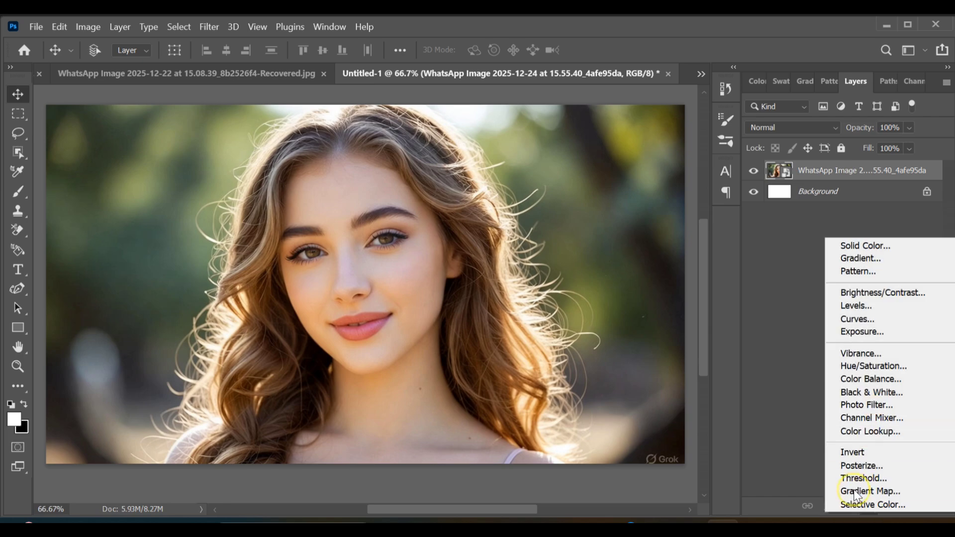
{"action": "left_click", "coordinate": [859, 491]}
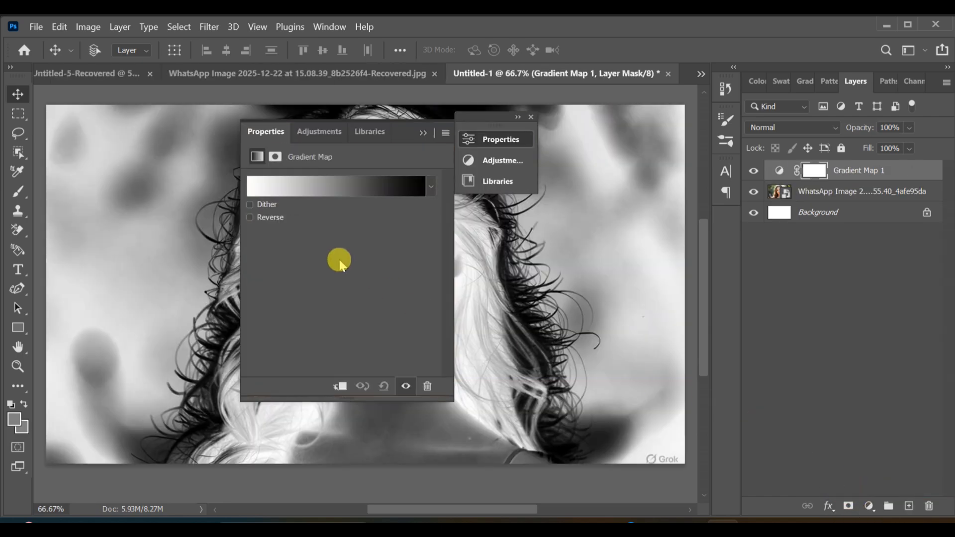
Set the gradient's left color stop to dark blue #24206a
{"action": "left_click", "coordinate": [325, 182]}
{"action": "left_click", "coordinate": [593, 319]}
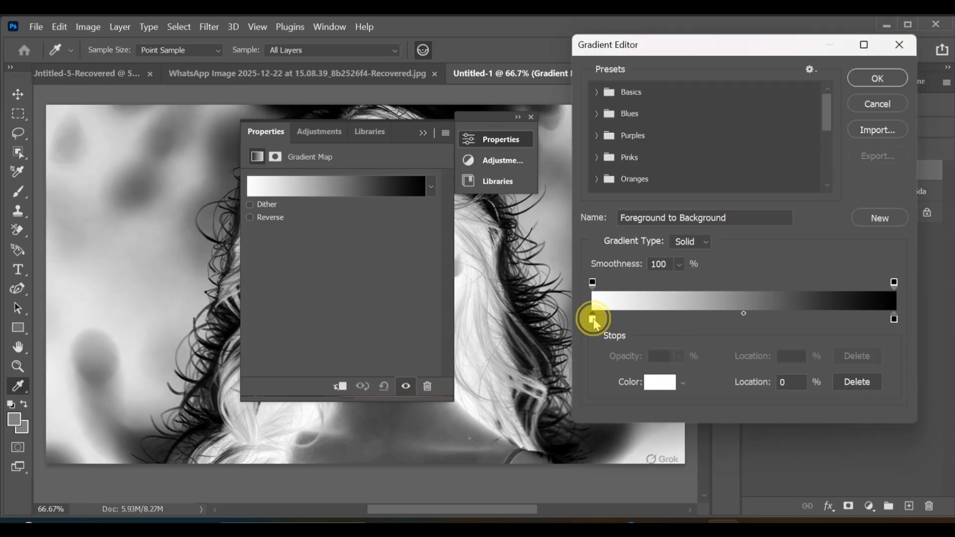
{"action": "double_click", "coordinate": [592, 318]}
{"action": "double_click", "coordinate": [808, 350]}
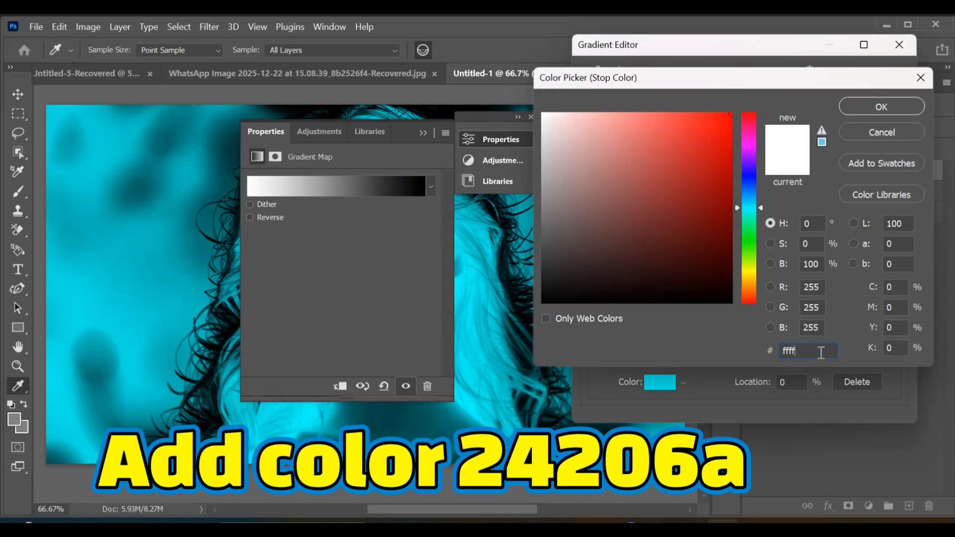
{"action": "type", "text": "24"}
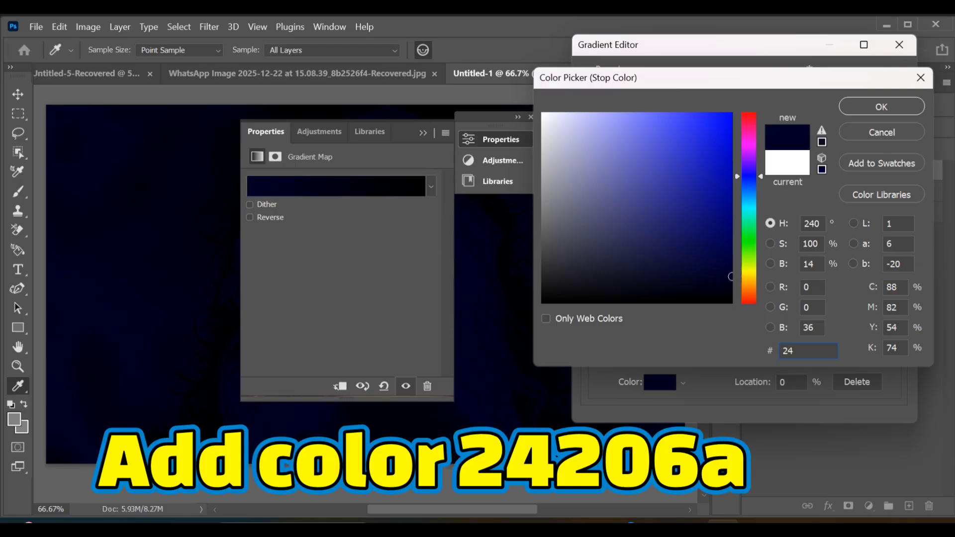
{"action": "type", "text": "20"}
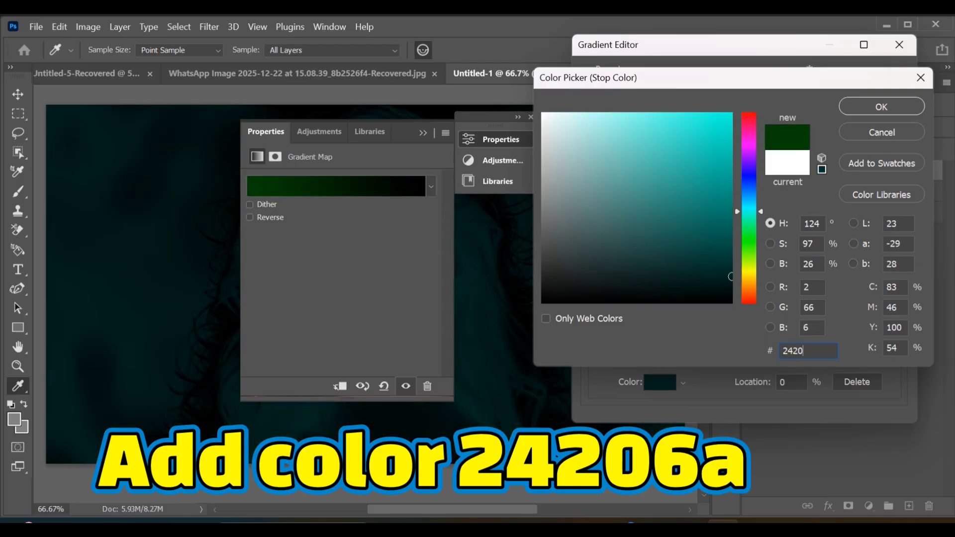
{"action": "type", "text": "6a"}
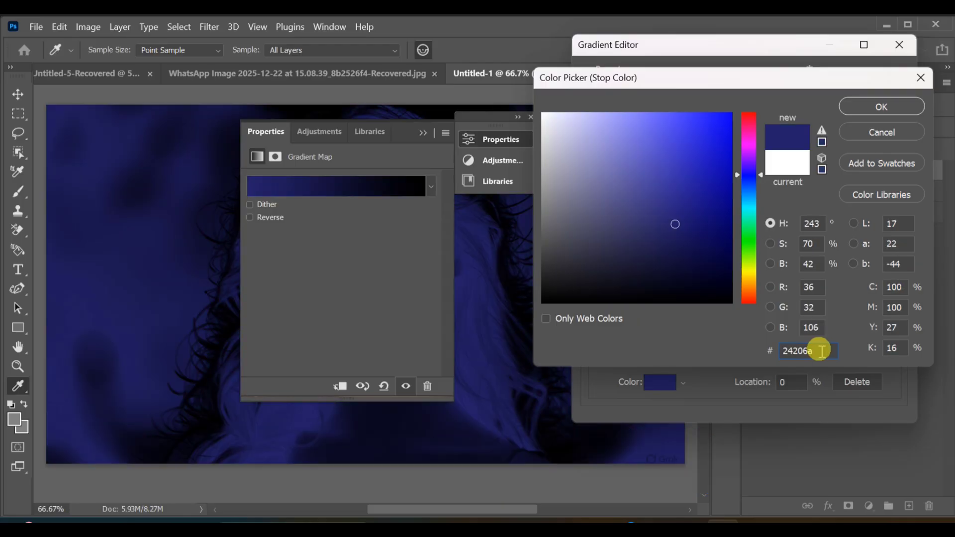
{"action": "left_click", "coordinate": [882, 106]}
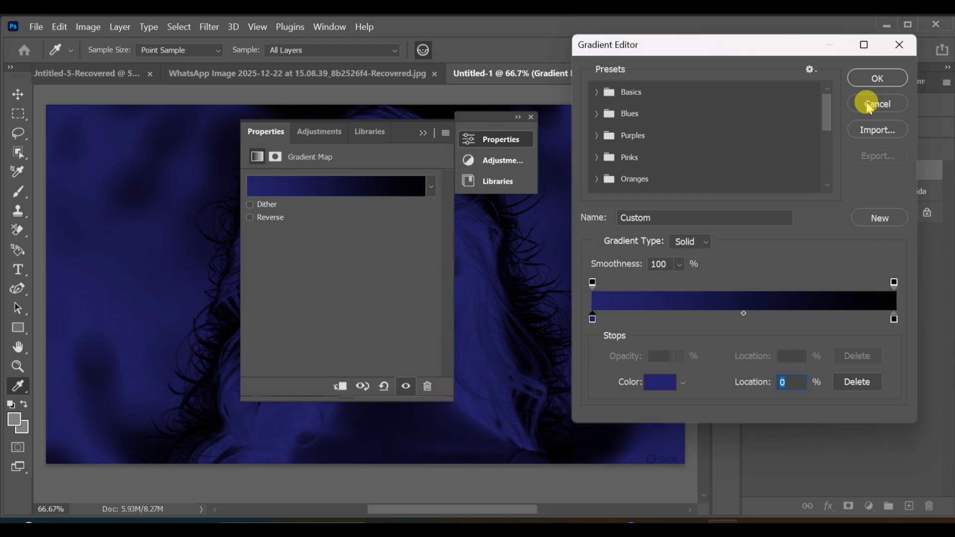
Set the right color stop to green #73d970 and apply the gradient
{"action": "left_click", "coordinate": [894, 320]}
{"action": "double_click", "coordinate": [894, 320]}
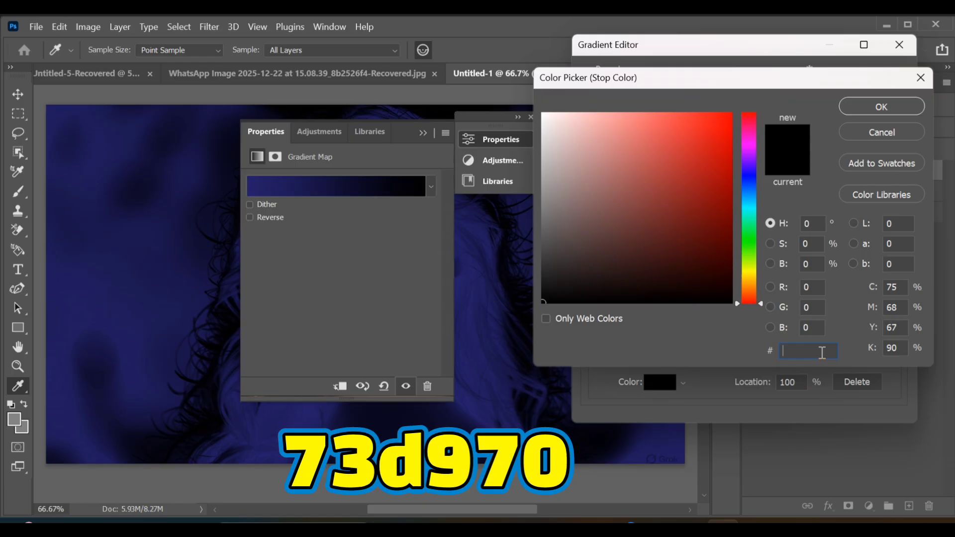
{"action": "type", "text": "73"}
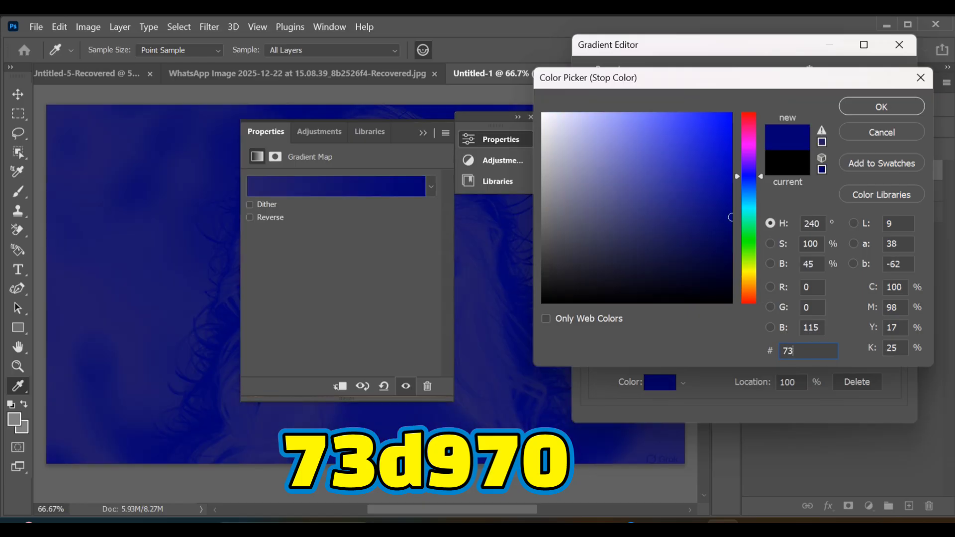
{"action": "type", "text": "d970"}
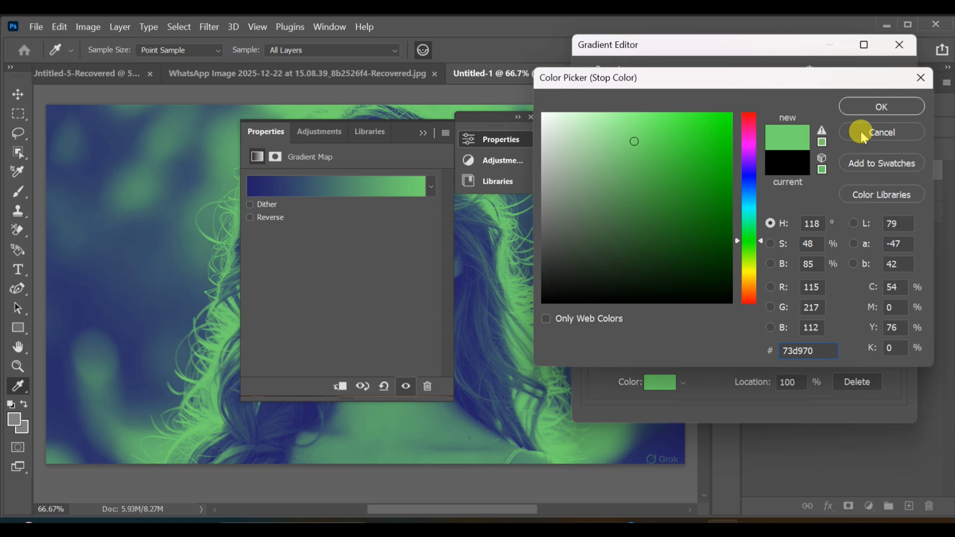
{"action": "left_click", "coordinate": [881, 107]}
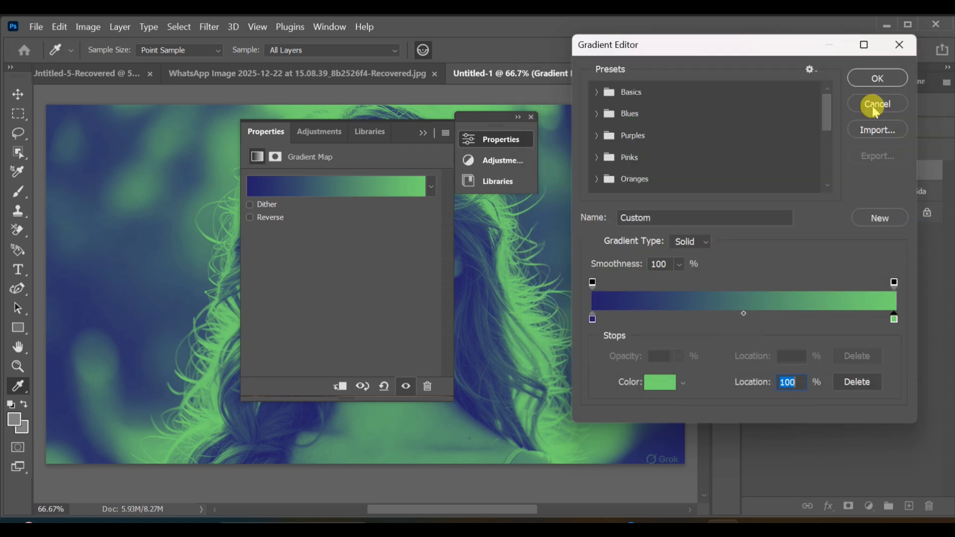
{"action": "left_click", "coordinate": [877, 79]}
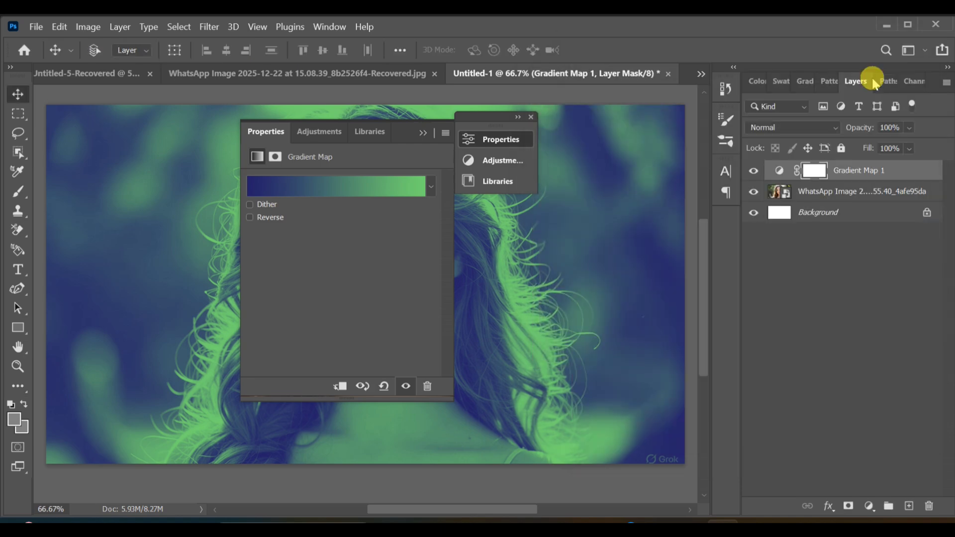
Add a Levels adjustment with black input 15 and white input 233
{"action": "left_click", "coordinate": [517, 117]}
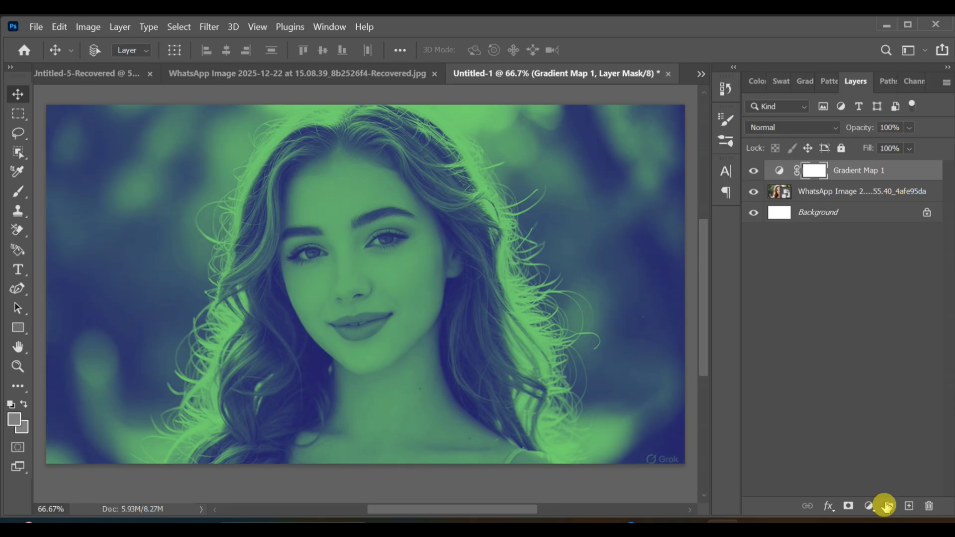
{"action": "left_click", "coordinate": [871, 508]}
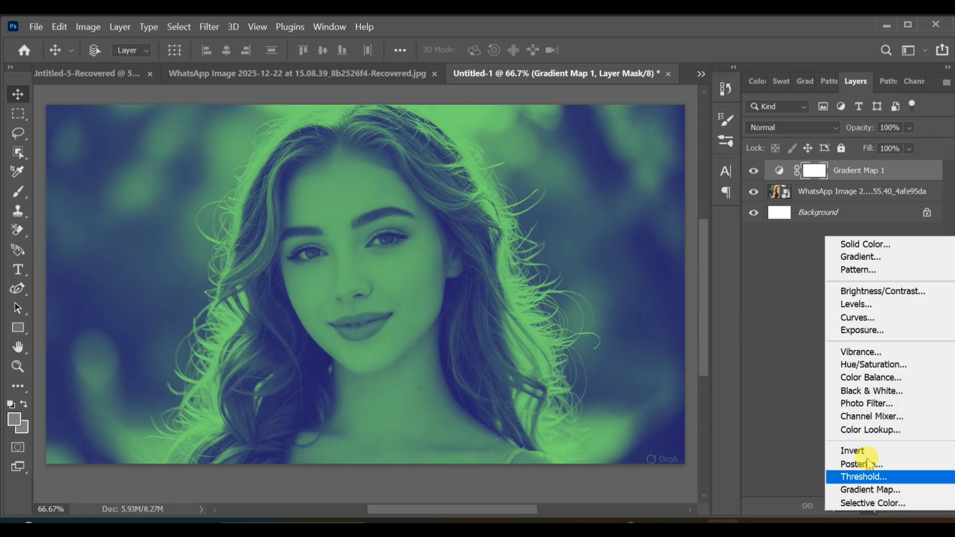
{"action": "left_click", "coordinate": [858, 305]}
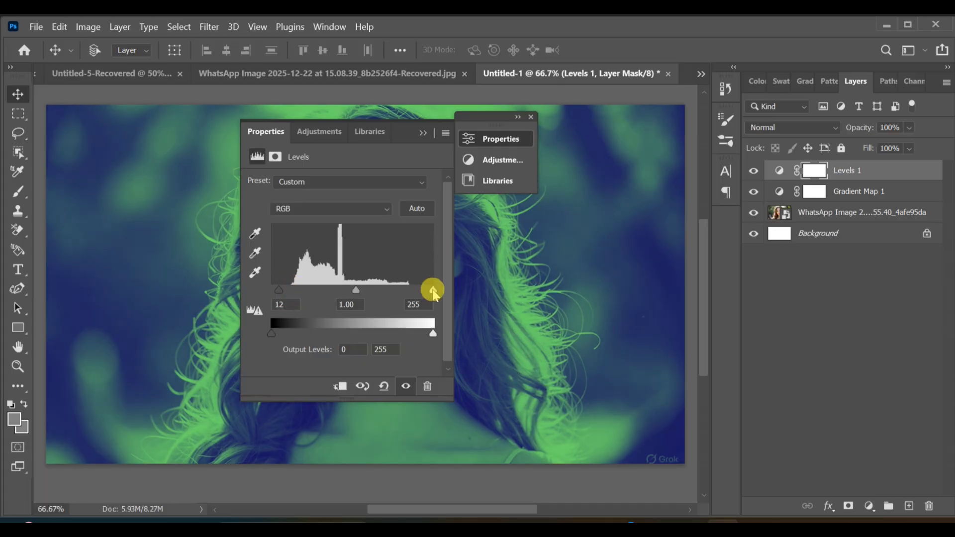
{"action": "left_click_drag", "start_coordinate": [433, 291], "coordinate": [421, 292]}
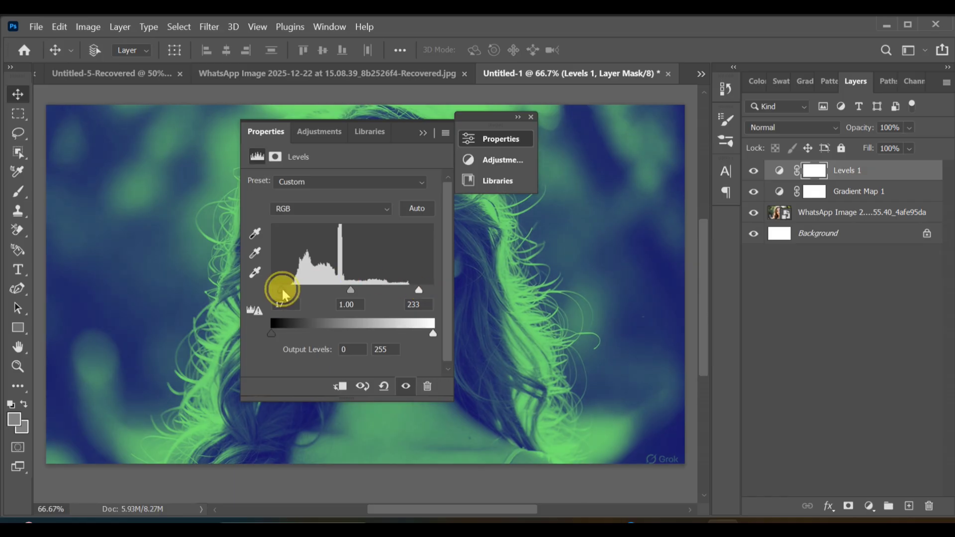
{"action": "left_click_drag", "start_coordinate": [283, 291], "coordinate": [282, 291]}
Group Levels 1 and Gradient Map 1 into Group 1
{"action": "left_click", "coordinate": [869, 172]}
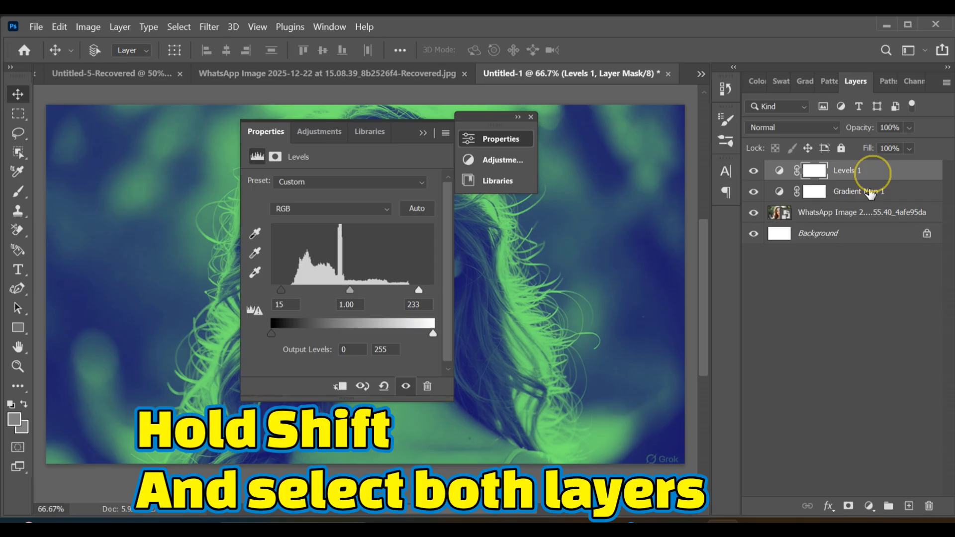
{"action": "left_click", "coordinate": [867, 193], "text": "shift"}
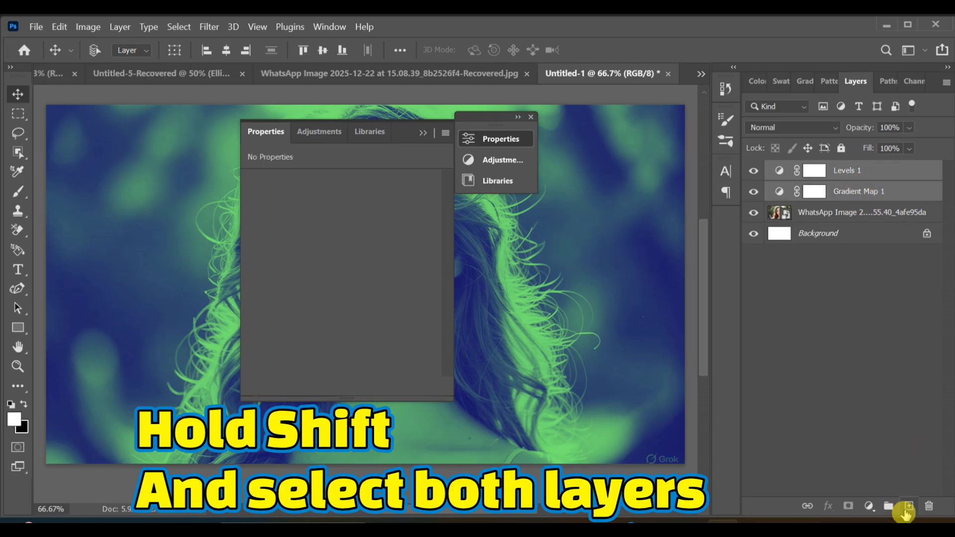
{"action": "left_click", "coordinate": [889, 506]}
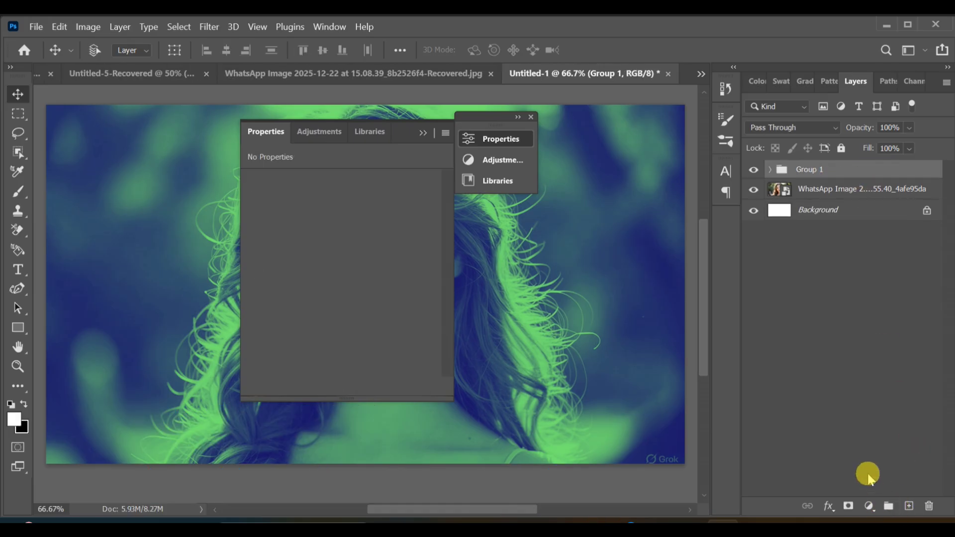
Choose the Ellipse Tool with a white fill colour
{"action": "left_click", "coordinate": [19, 327]}
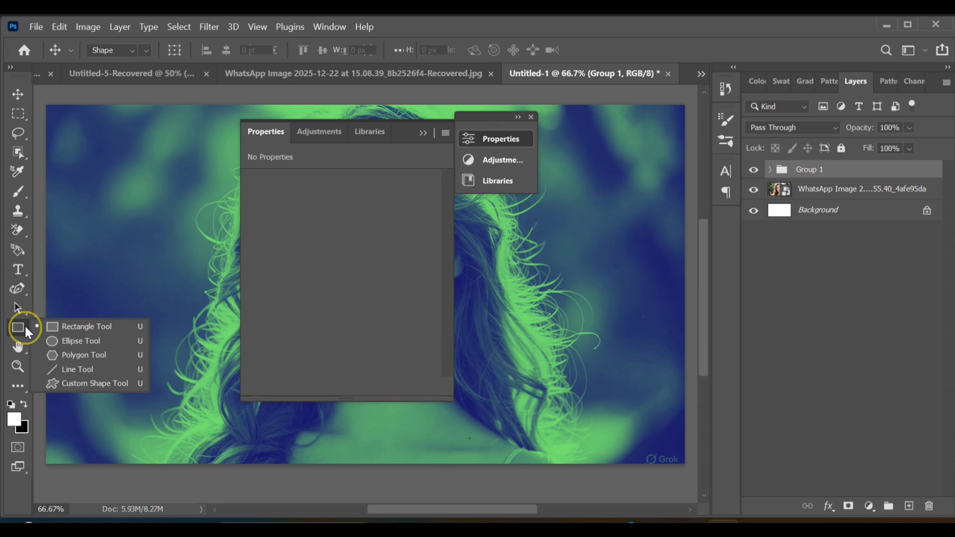
{"action": "left_click", "coordinate": [68, 323]}
{"action": "key", "text": "shift+u"}
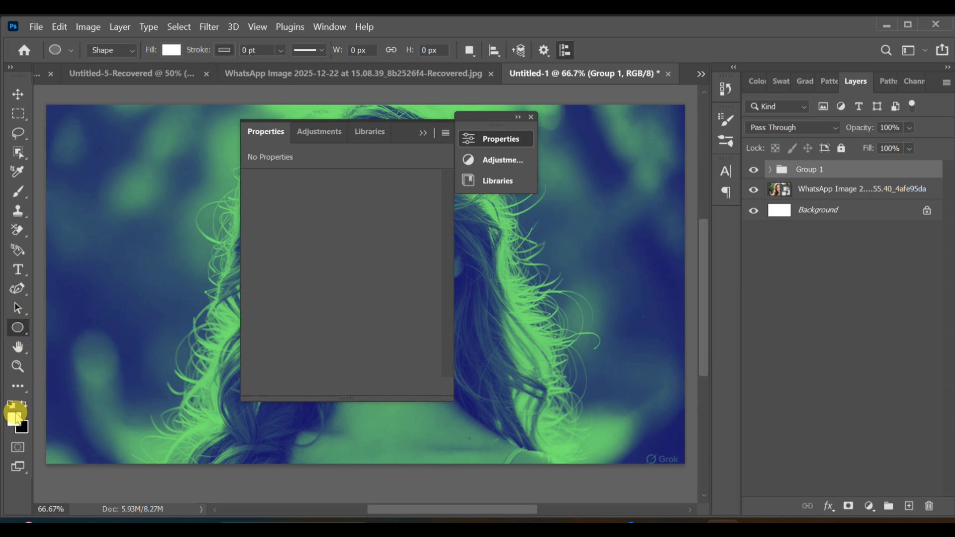
{"action": "left_click", "coordinate": [15, 417]}
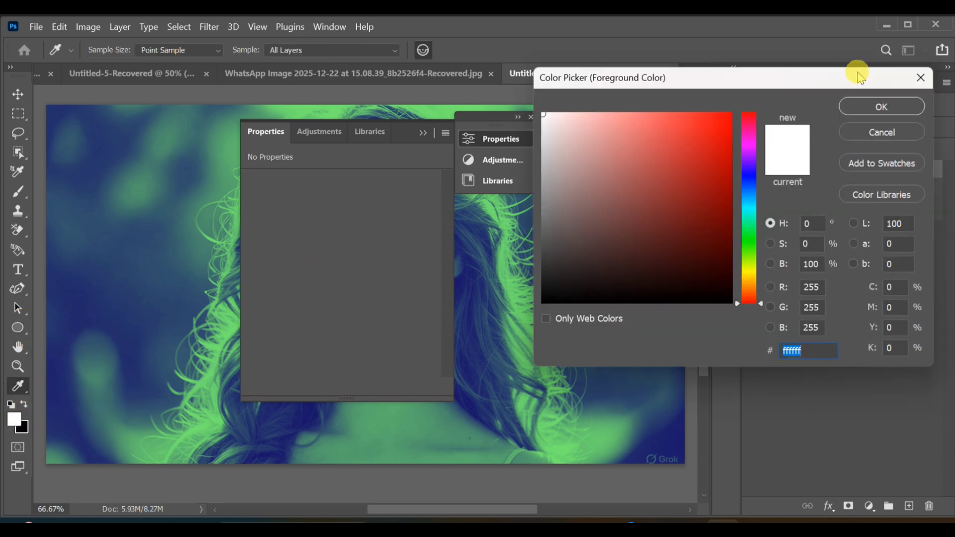
{"action": "left_click", "coordinate": [880, 106]}
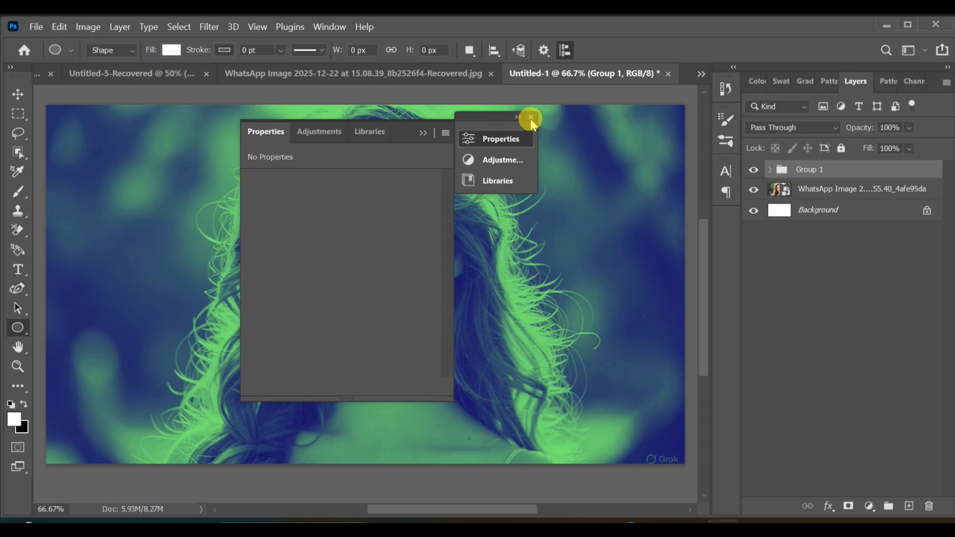
{"action": "left_click", "coordinate": [531, 120]}
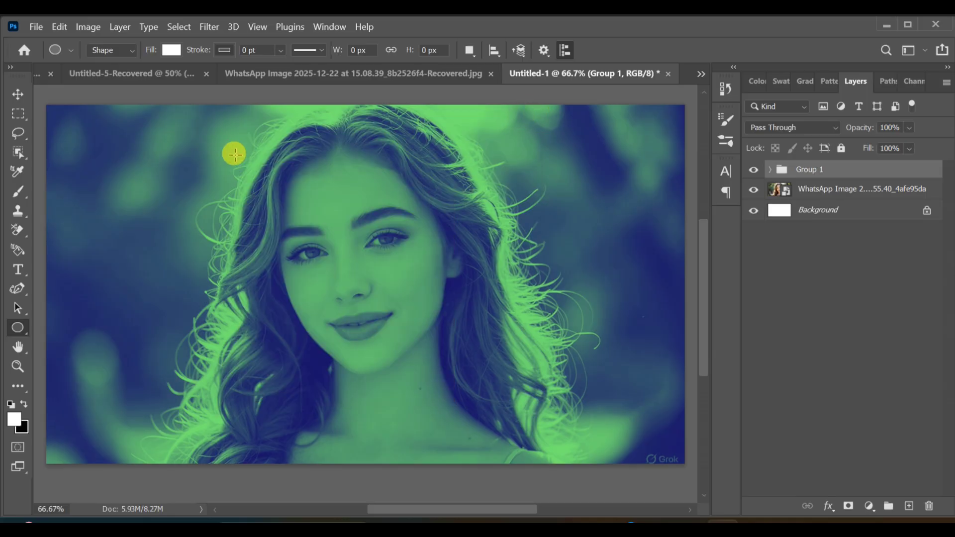
Draw a circle about 411 px wide and move it beside her head, upper left
{"action": "left_click_drag", "start_coordinate": [234, 154], "coordinate": [327, 278]}
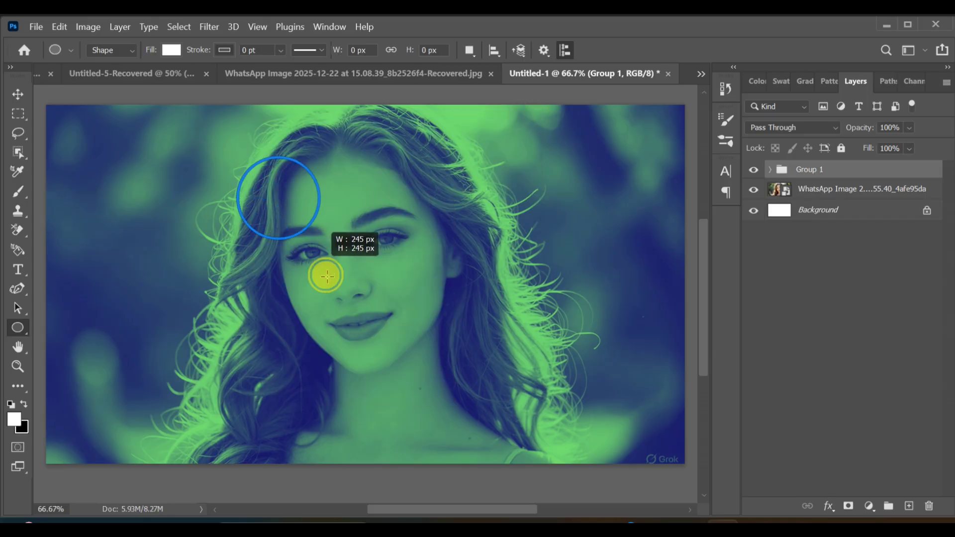
{"action": "left_click_drag", "start_coordinate": [326, 278], "coordinate": [370, 317]}
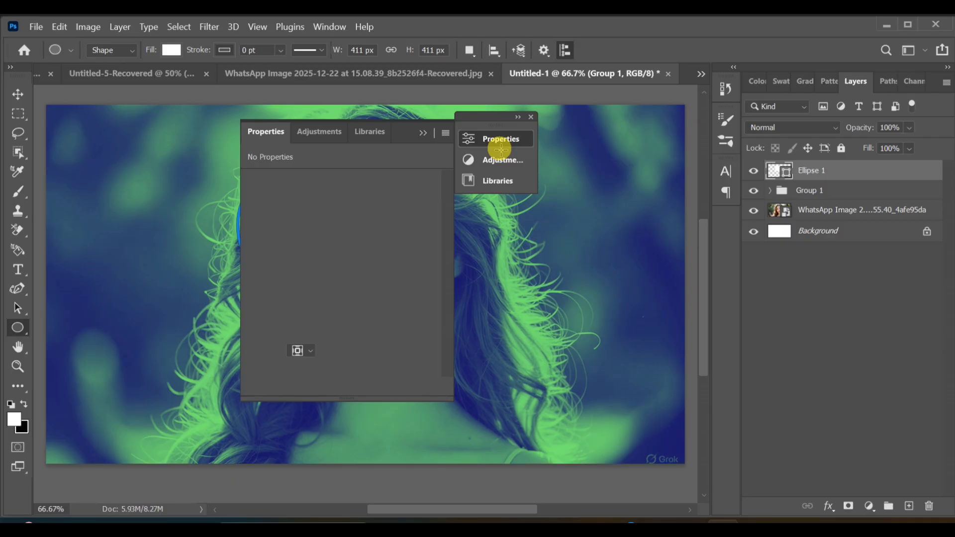
{"action": "left_click", "coordinate": [530, 118]}
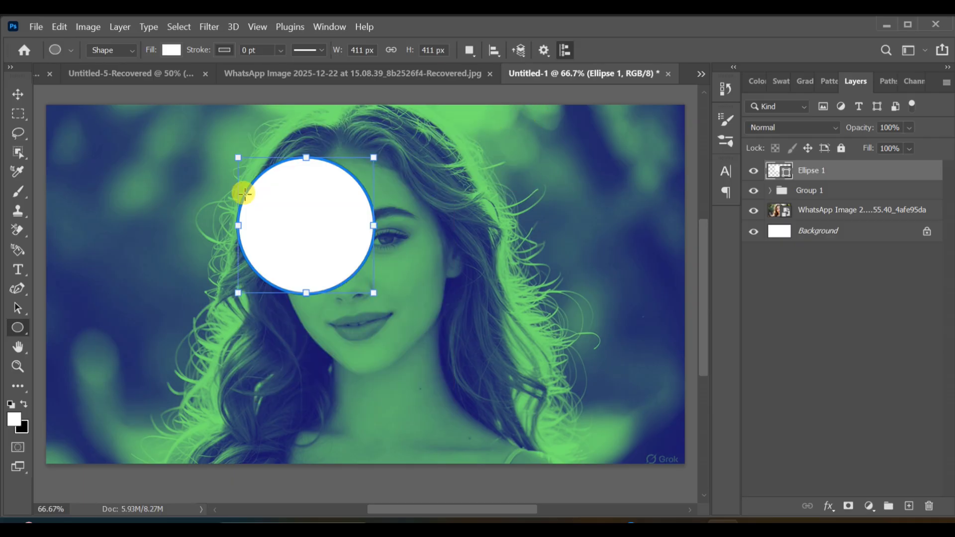
{"action": "left_click", "coordinate": [16, 93]}
{"action": "mouse_move", "coordinate": [284, 205]}
{"action": "left_mouse_down"}
{"action": "mouse_move", "coordinate": [253, 193]}
{"action": "mouse_move", "coordinate": [241, 201]}
{"action": "left_mouse_up"}
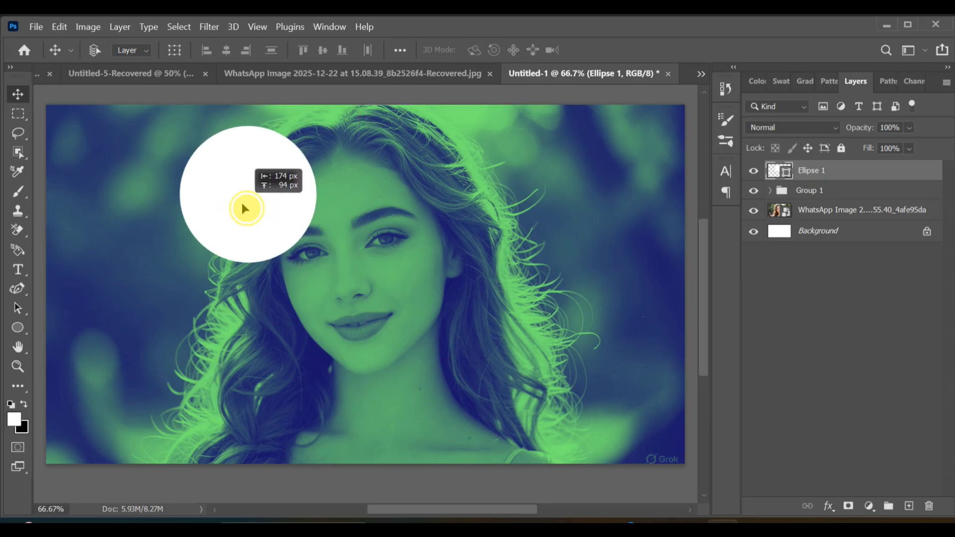
On the portrait photo layer, use Select Subject to select the woman
{"action": "left_click", "coordinate": [800, 212]}
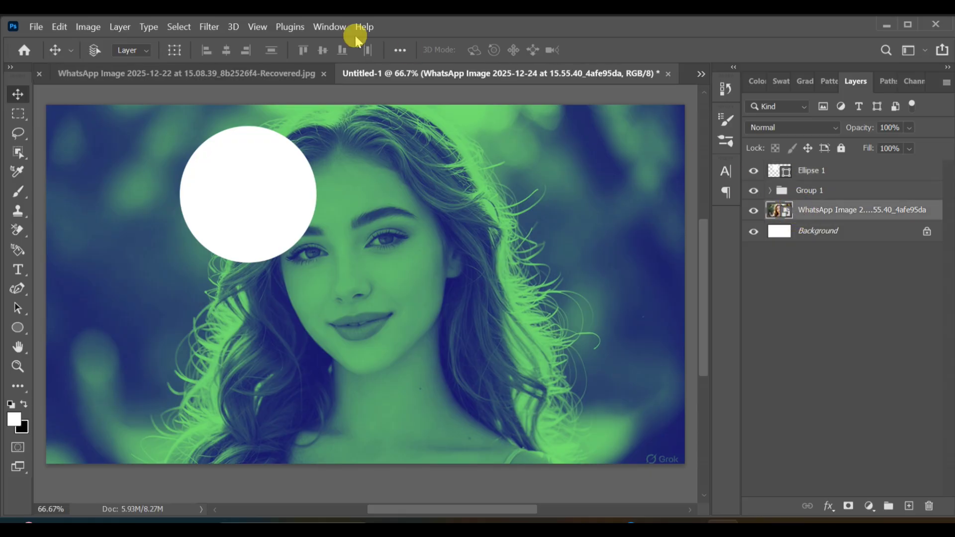
{"action": "left_click", "coordinate": [180, 27]}
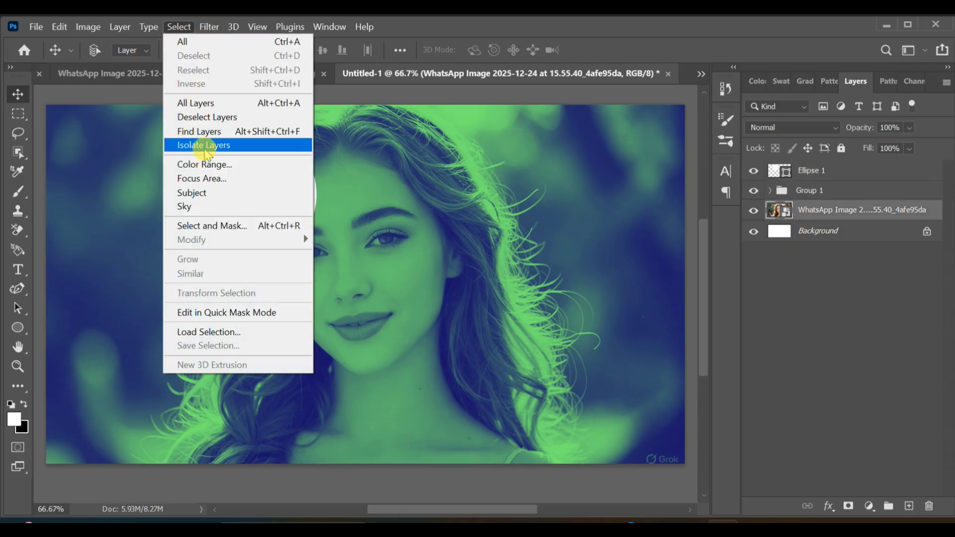
{"action": "left_click", "coordinate": [209, 194]}
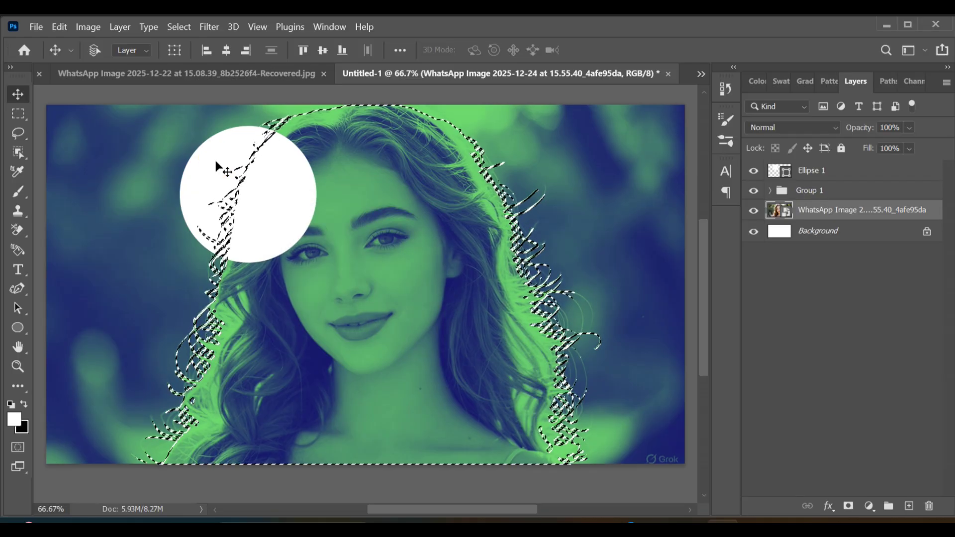
Give Ellipse 1 an inverted subject mask and unlink the mask from the shape
{"action": "left_click", "coordinate": [812, 170]}
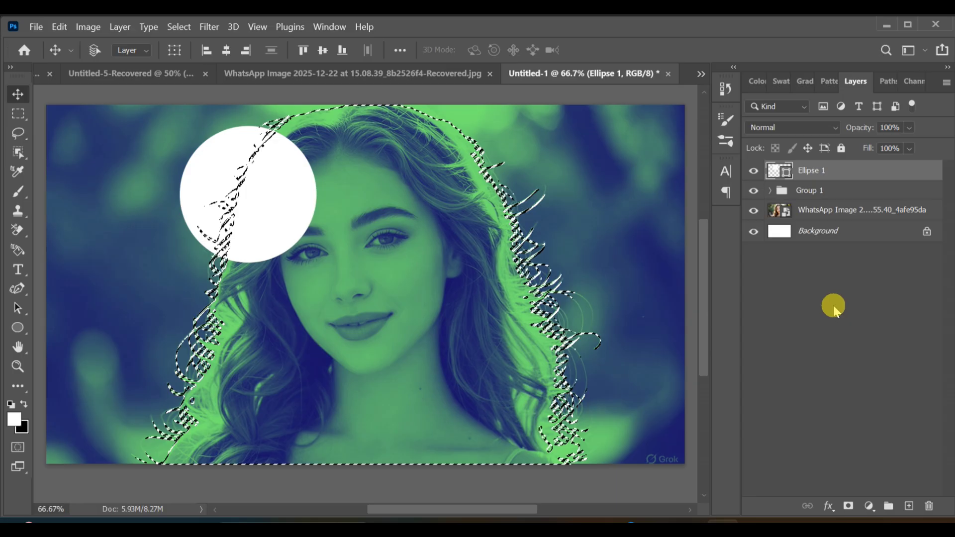
{"action": "left_click", "coordinate": [848, 507]}
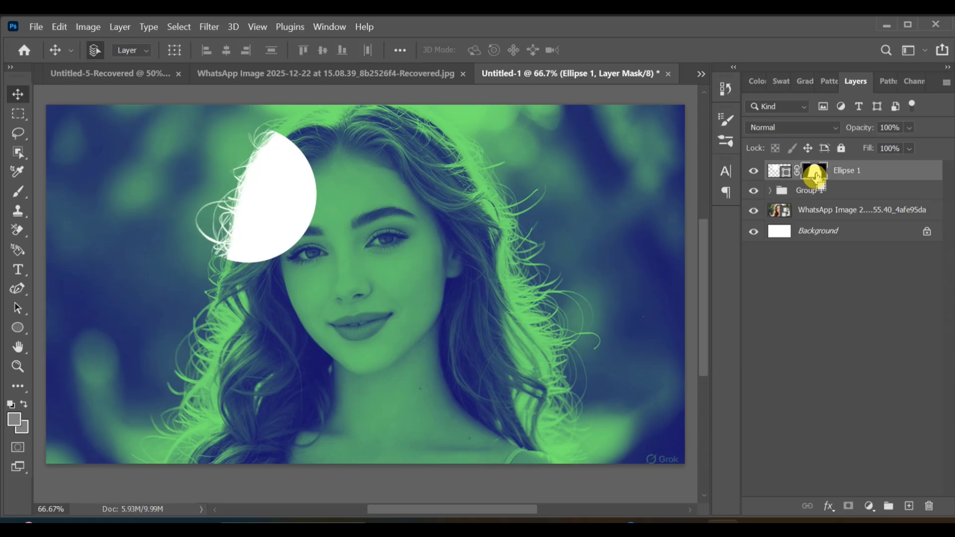
{"action": "key", "text": "ctrl+i"}
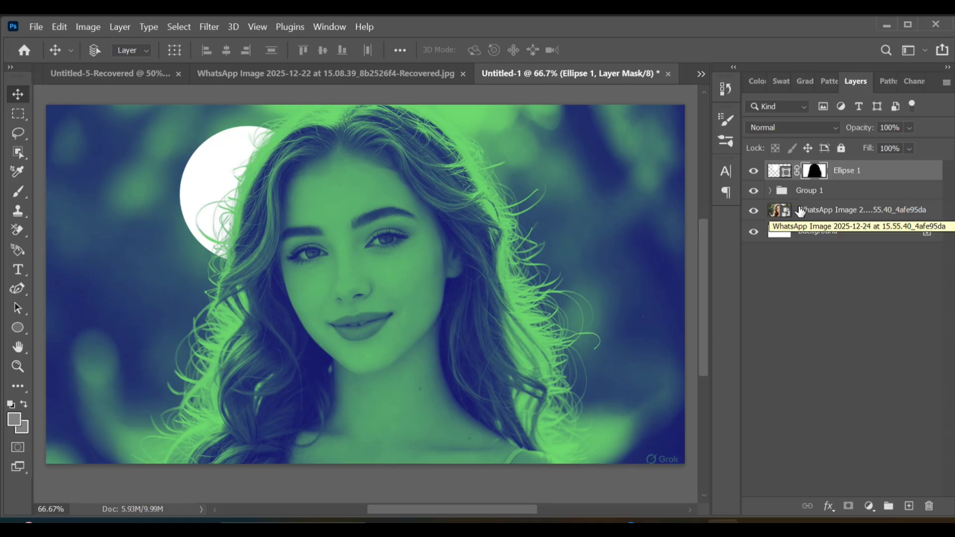
{"action": "left_click", "coordinate": [795, 172]}
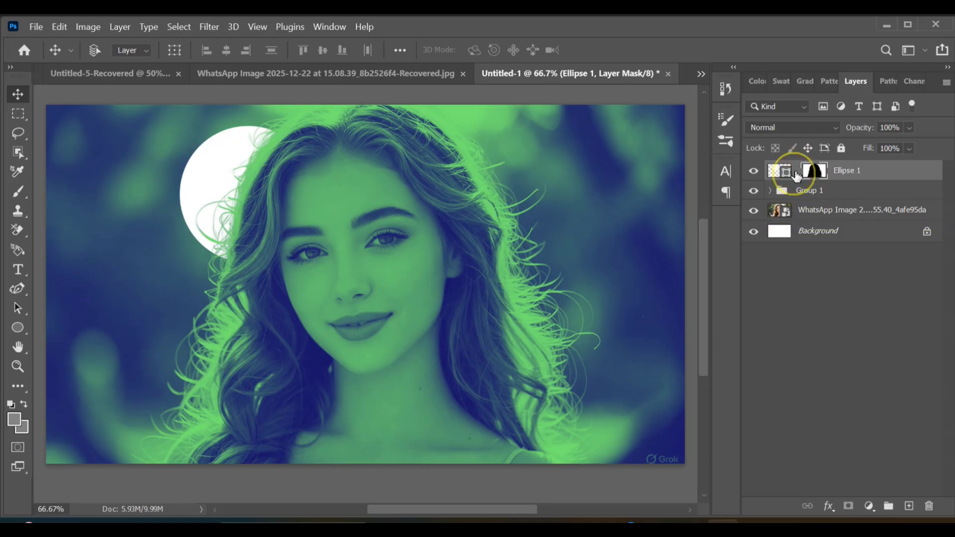
Duplicate the circle to the right of her head and shrink it to about half size
{"action": "mouse_move", "coordinate": [223, 159]}
{"action": "left_mouse_down"}
{"action": "mouse_move", "coordinate": [229, 153]}
{"action": "mouse_move", "coordinate": [211, 202]}
{"action": "mouse_move", "coordinate": [231, 141]}
{"action": "mouse_move", "coordinate": [523, 202]}
{"action": "mouse_move", "coordinate": [551, 195]}
{"action": "left_mouse_up"}
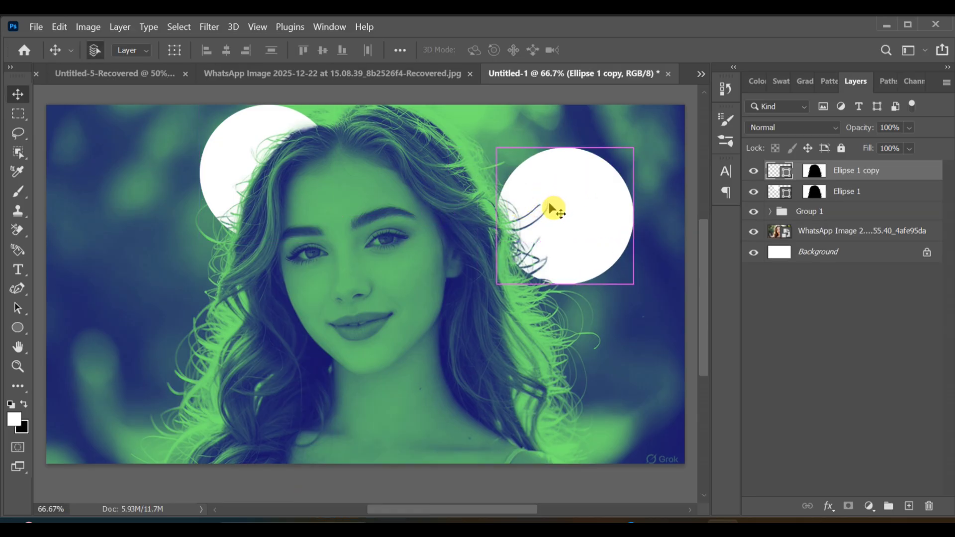
{"action": "key", "text": "ctrl+t"}
{"action": "mouse_move", "coordinate": [633, 282]}
{"action": "left_mouse_down"}
{"action": "mouse_move", "coordinate": [543, 225]}
{"action": "mouse_move", "coordinate": [532, 244]}
{"action": "left_mouse_up"}
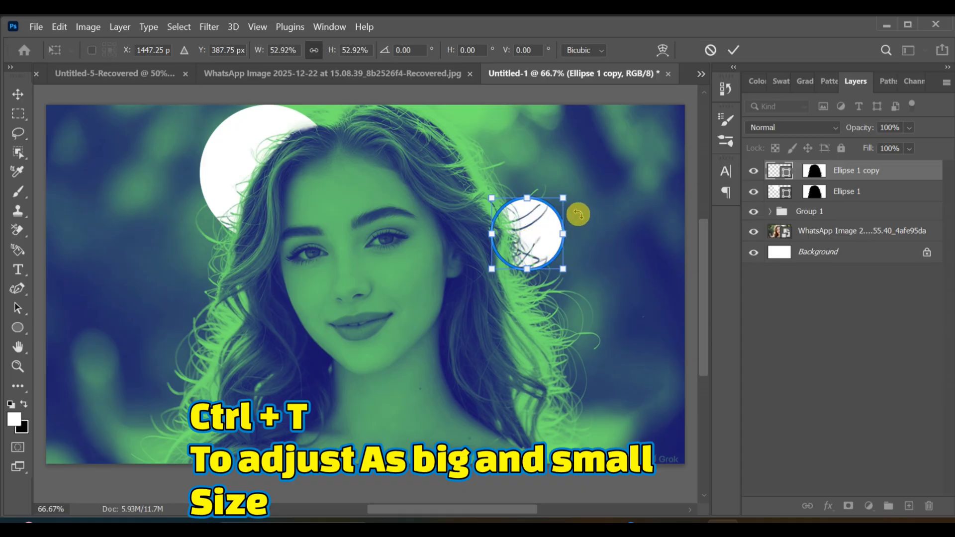
{"action": "key", "text": "Return"}
Place another circle copy at the lower left, enlarged to about 170%
{"action": "left_click_drag", "start_coordinate": [221, 165], "coordinate": [187, 366]}
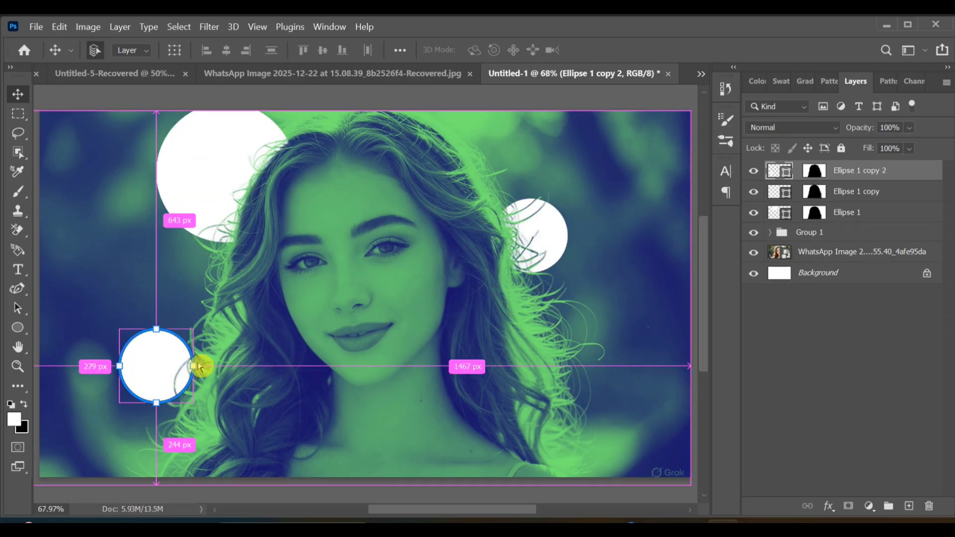
{"action": "left_click_drag", "start_coordinate": [200, 366], "coordinate": [200, 366]}
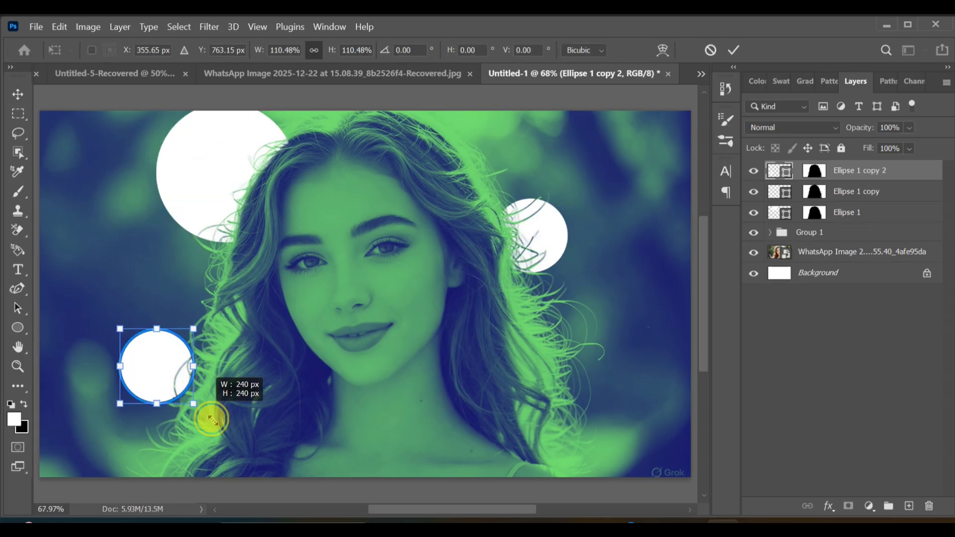
{"action": "left_click_drag", "start_coordinate": [193, 402], "coordinate": [247, 454]}
{"action": "left_click_drag", "start_coordinate": [212, 403], "coordinate": [202, 385]}
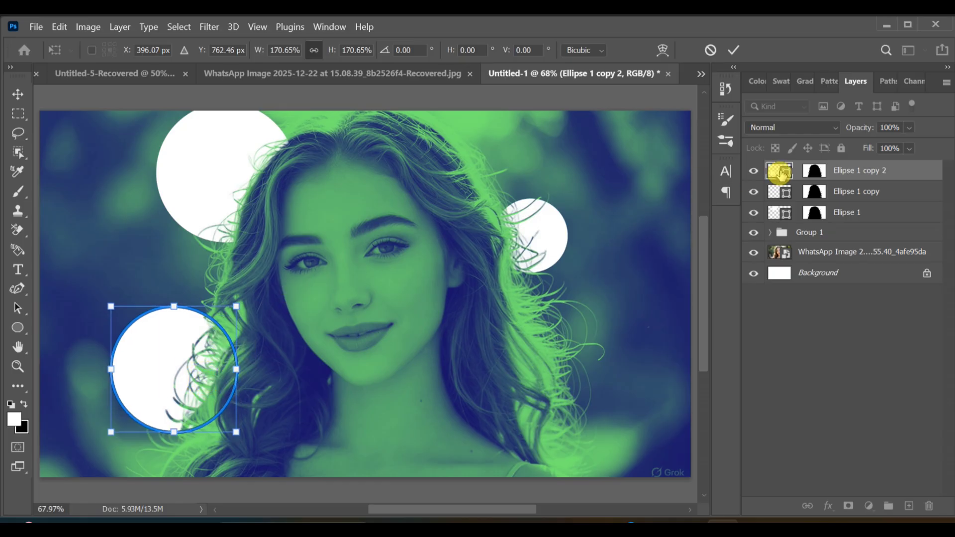
Delete the layer mask from Ellipse 1 copy 2
{"action": "left_click", "coordinate": [812, 173]}
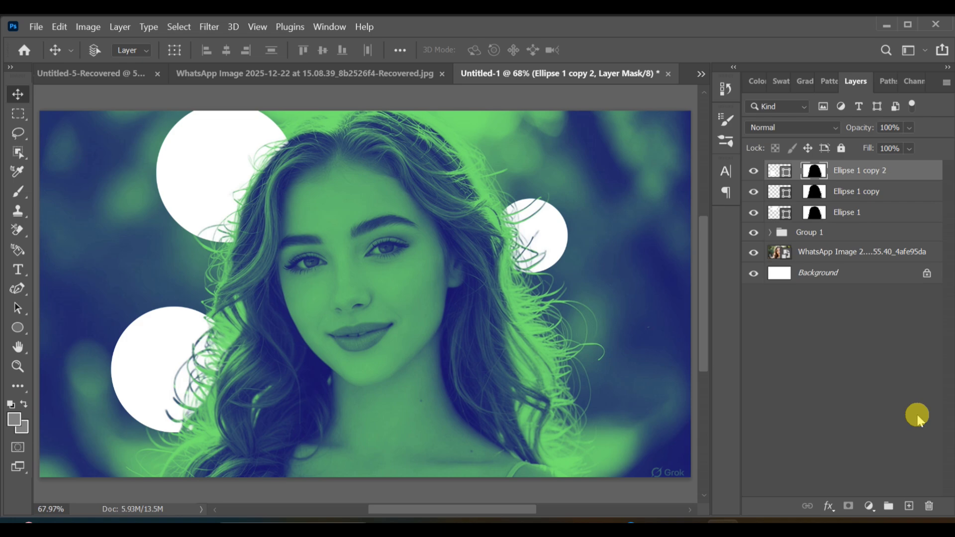
{"action": "left_click", "coordinate": [927, 507]}
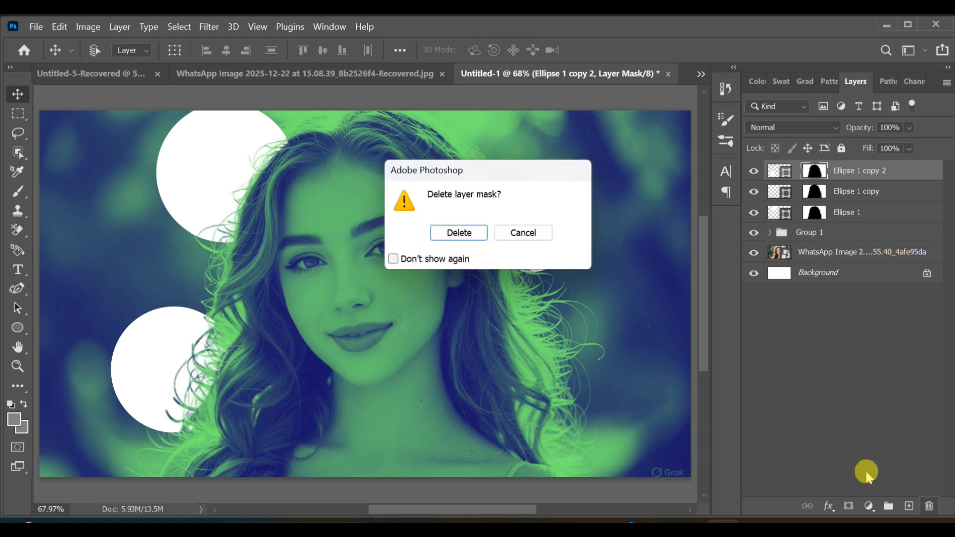
{"action": "left_click", "coordinate": [459, 231]}
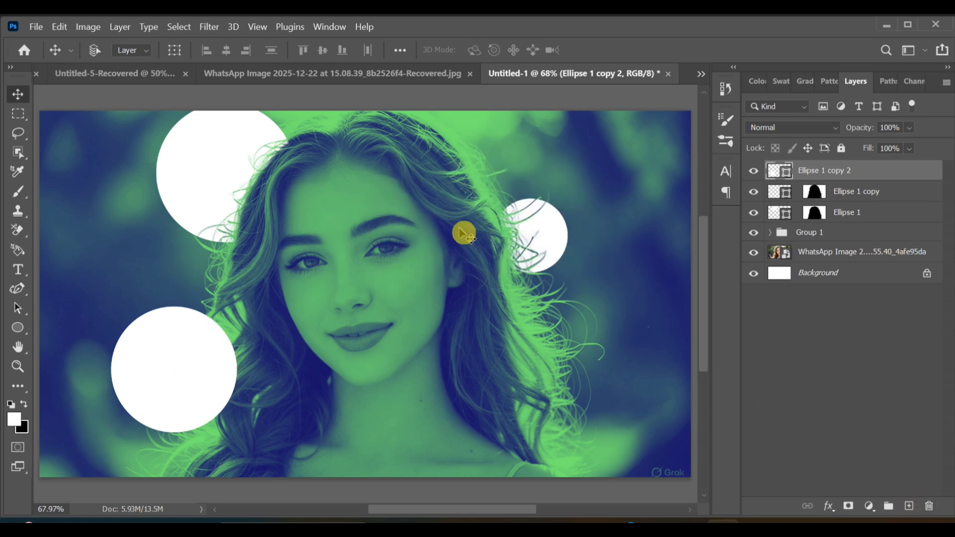